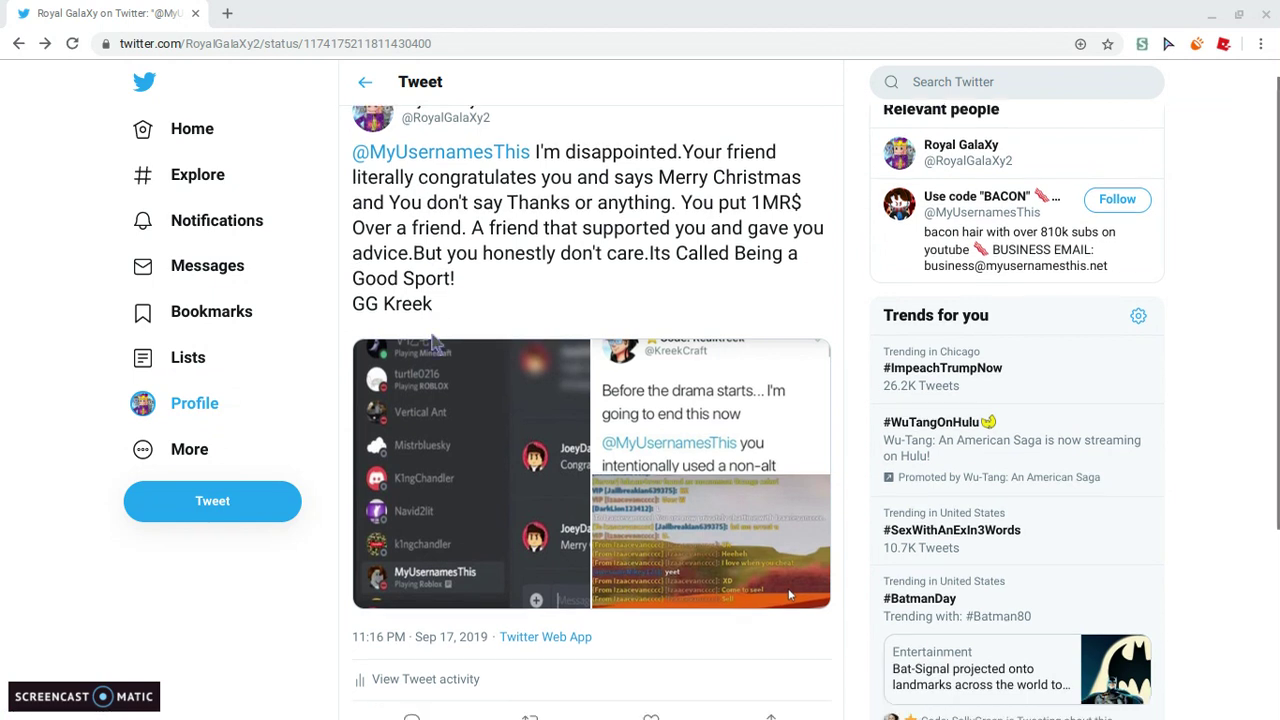
{"action": "scroll", "coordinate": [430, 329], "scroll_direction": "down", "scroll_amount": 1}
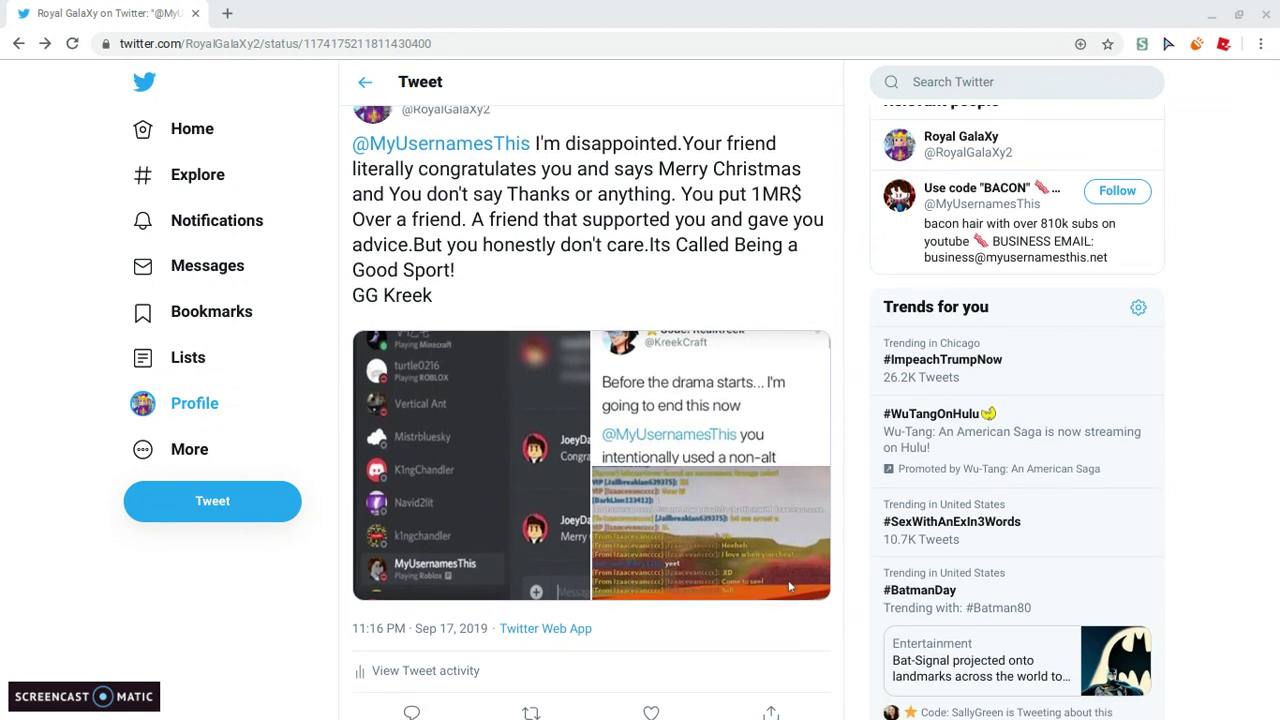
{"action": "scroll", "coordinate": [590, 400], "scroll_direction": "up", "scroll_amount": 1}
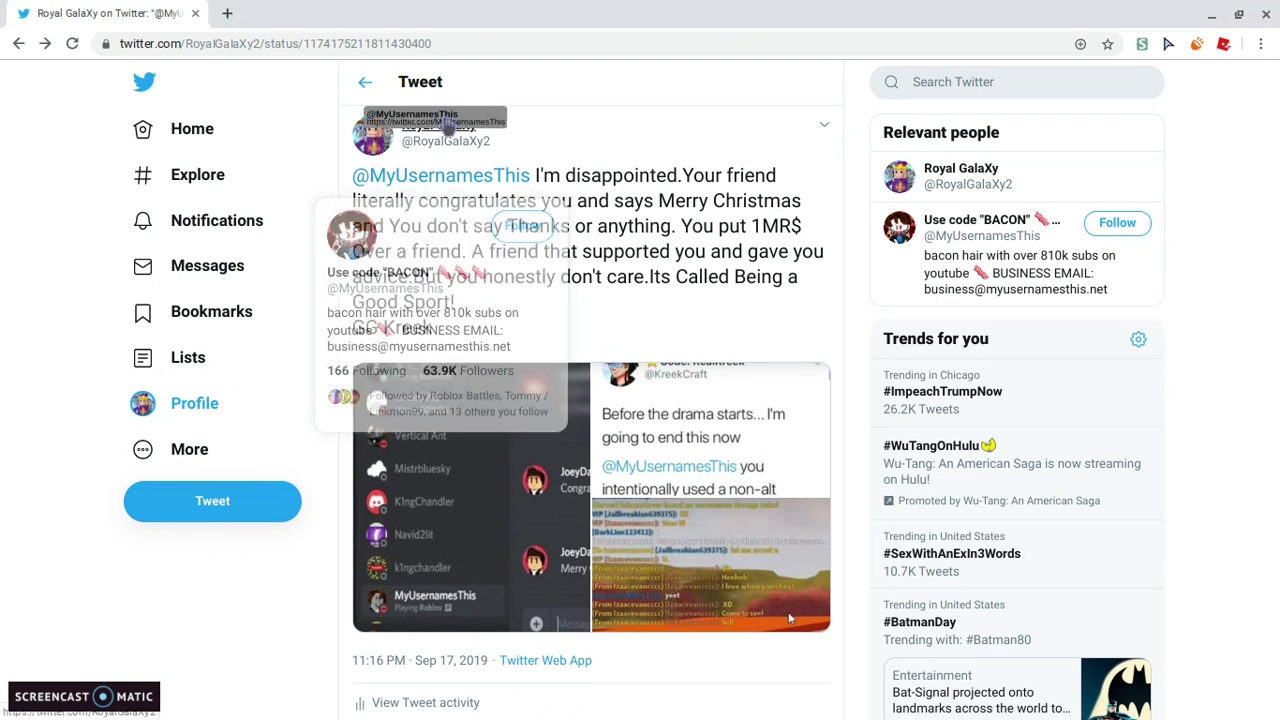
{"action": "left_click", "coordinate": [178, 12]}
{"action": "left_click", "coordinate": [283, 12]}
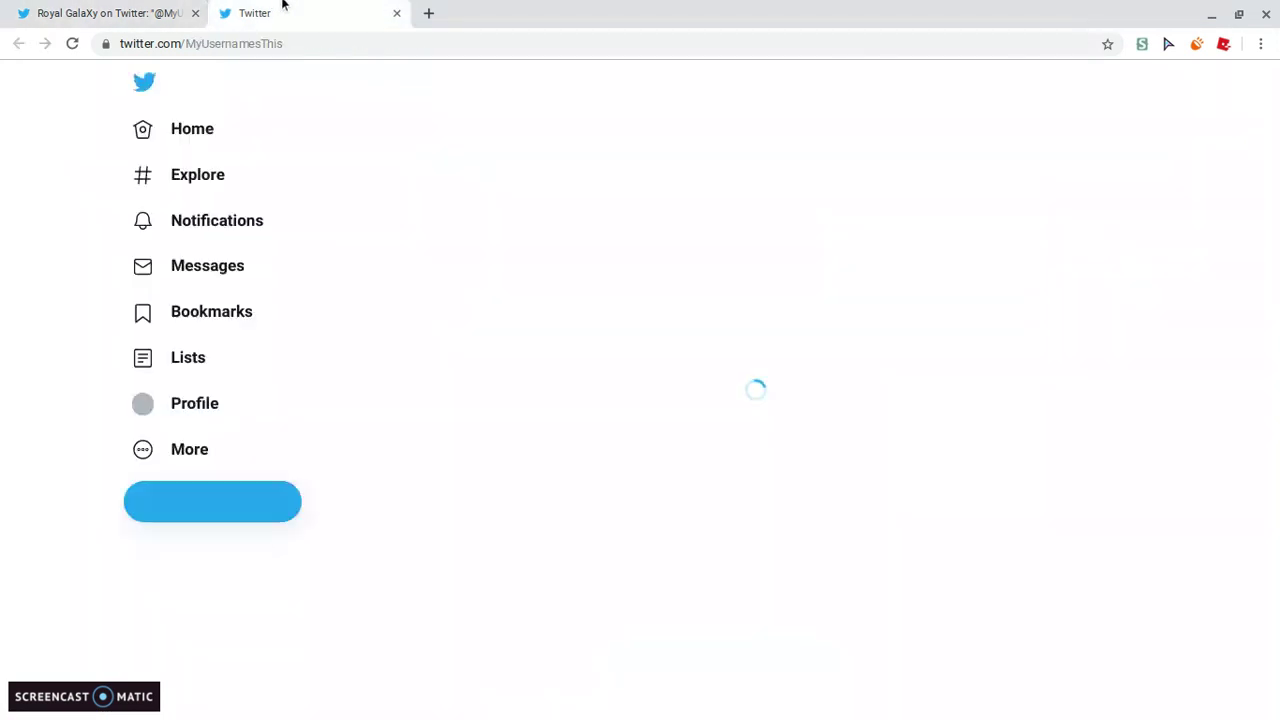
{"action": "left_click", "coordinate": [128, 12]}
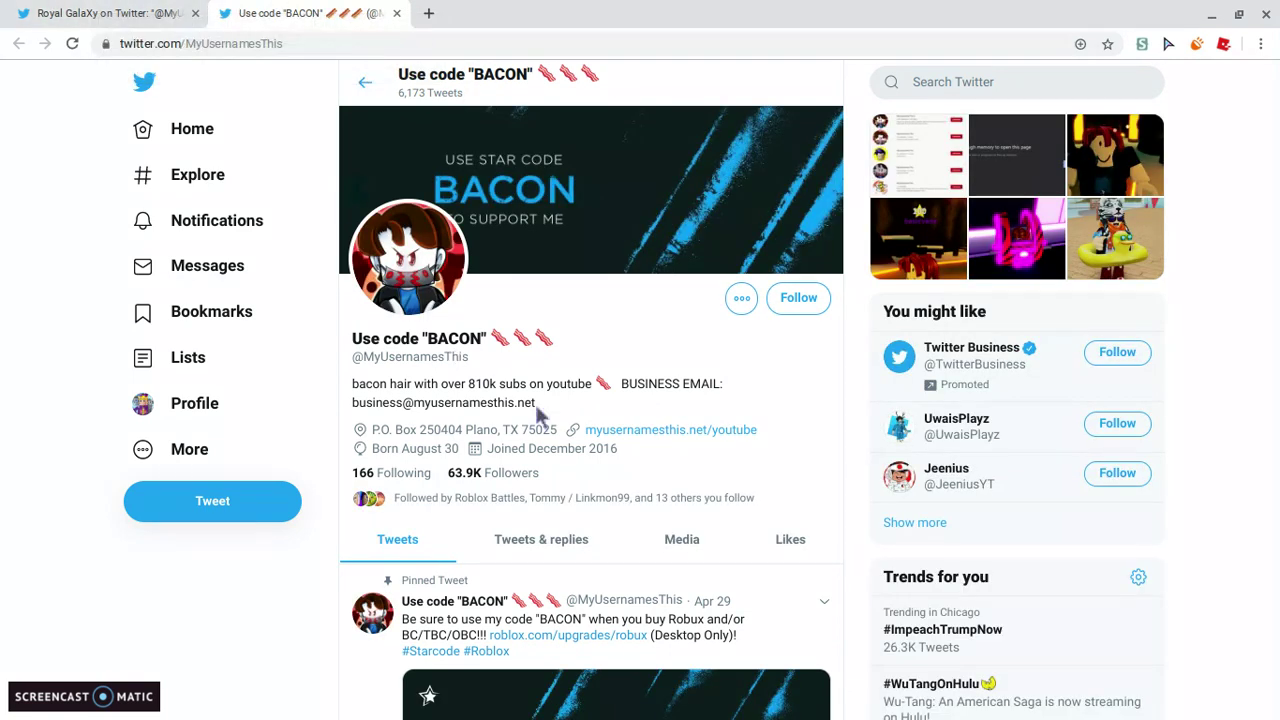
{"action": "left_click", "coordinate": [110, 13]}
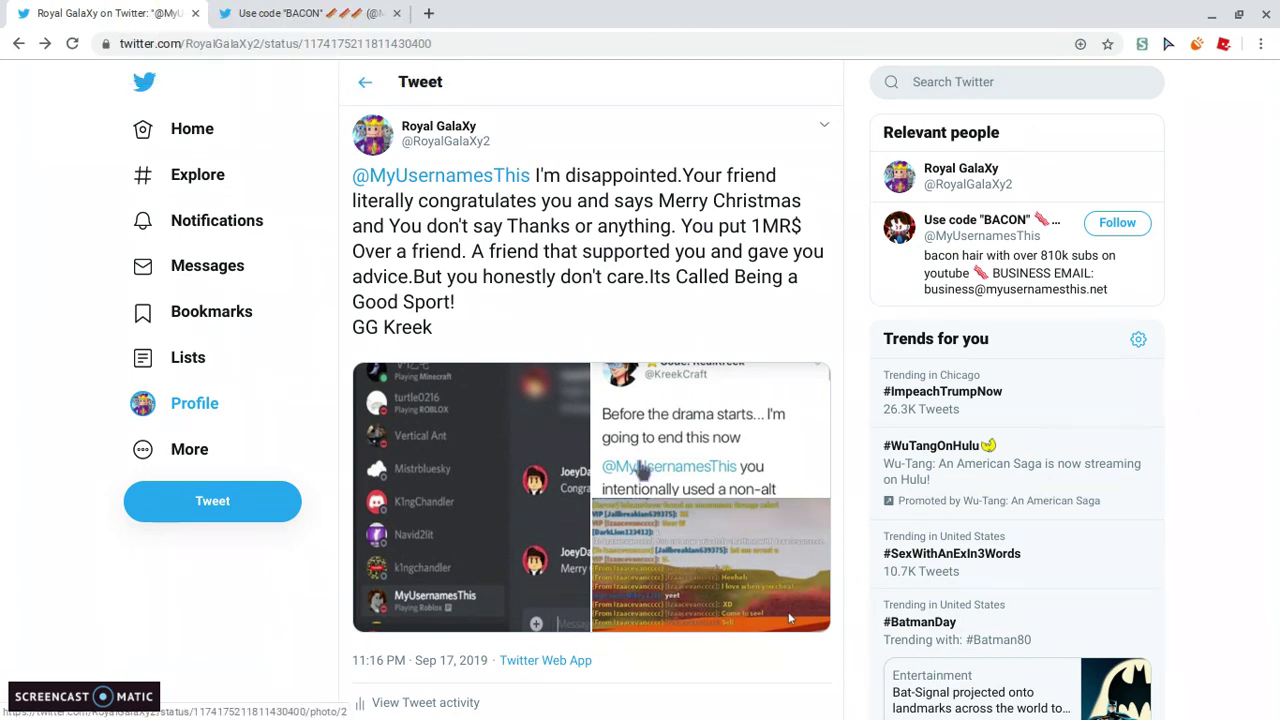
{"action": "left_click", "coordinate": [712, 458]}
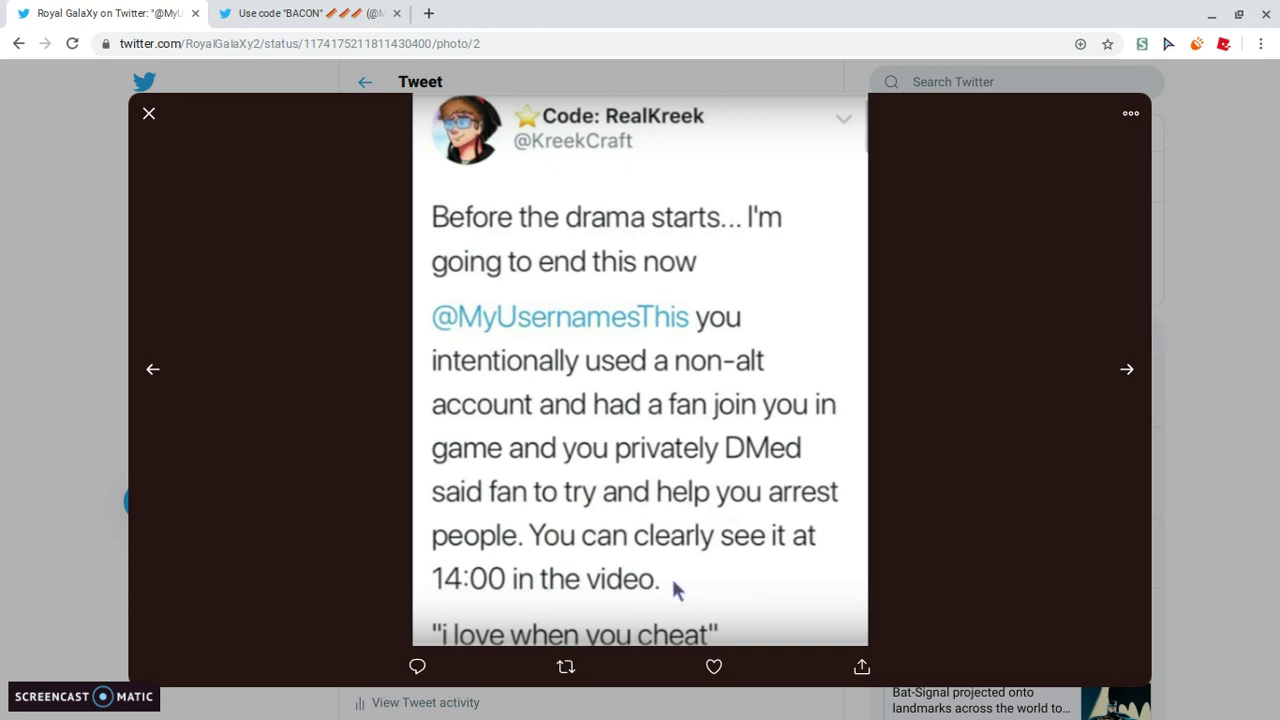
{"action": "left_click", "coordinate": [1126, 370]}
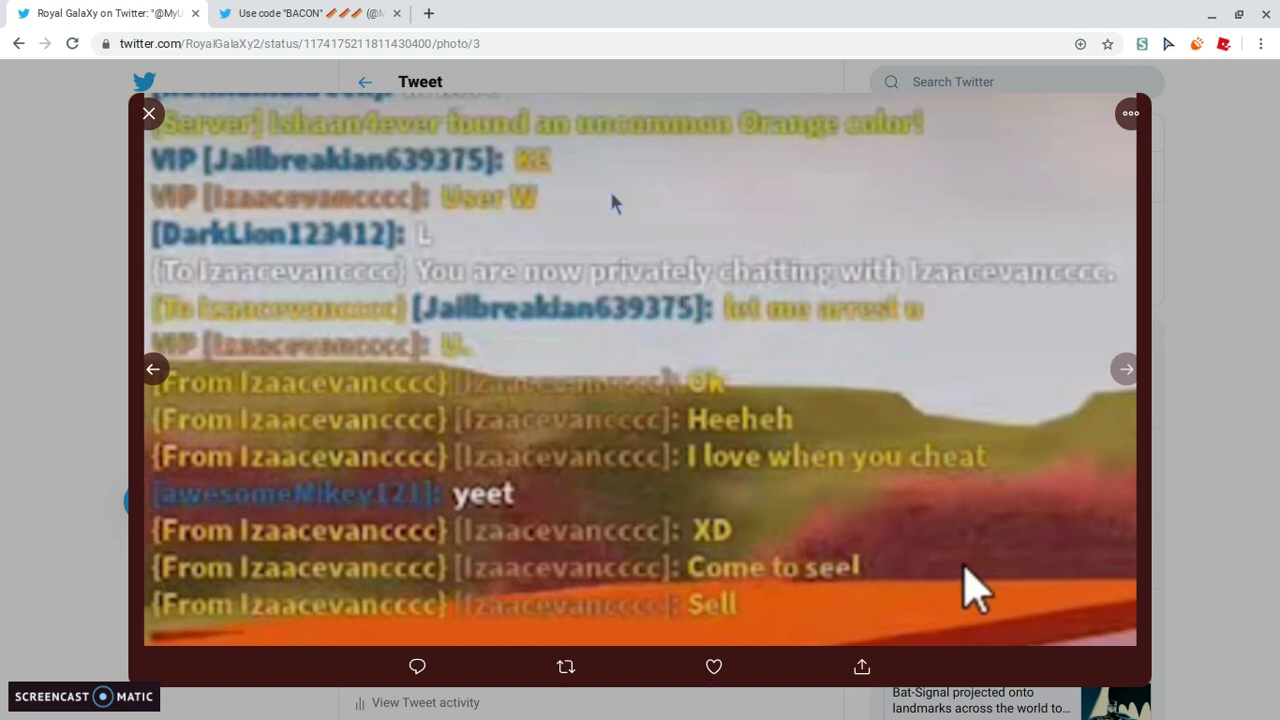
{"action": "left_click", "coordinate": [148, 113]}
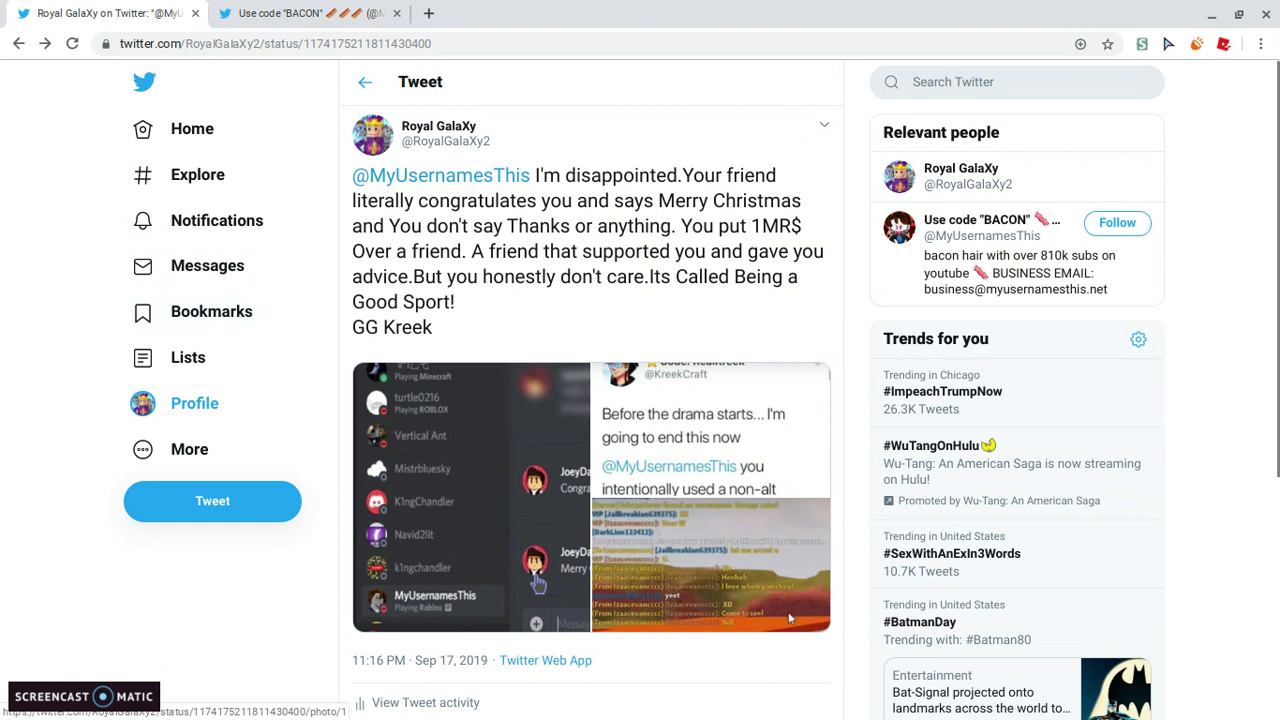
{"action": "left_click", "coordinate": [535, 562]}
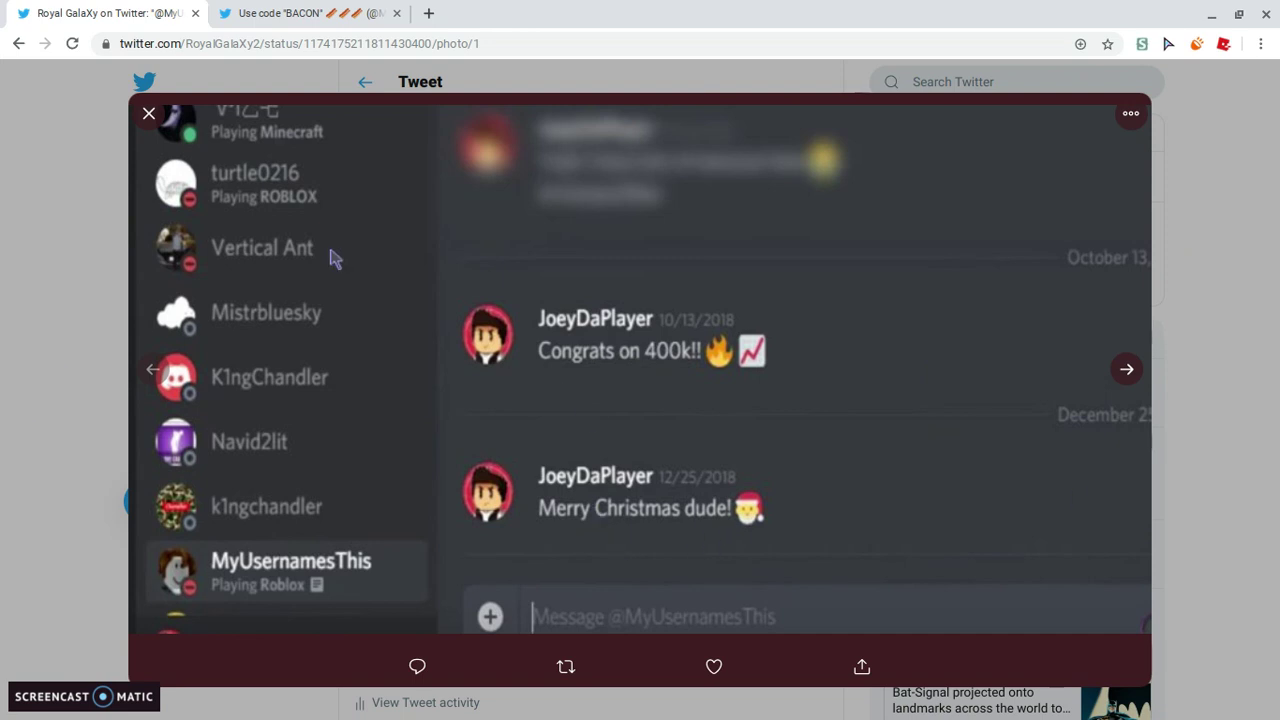
{"action": "left_click", "coordinate": [150, 117]}
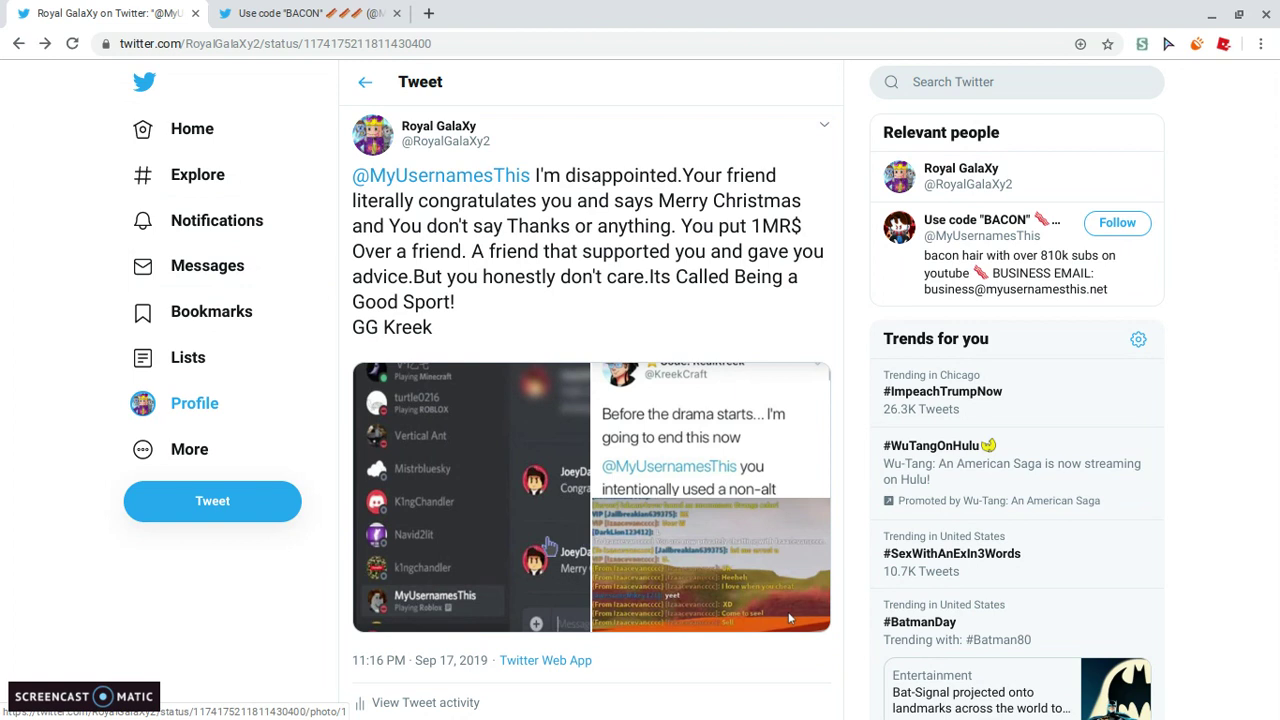
{"action": "left_click", "coordinate": [497, 567]}
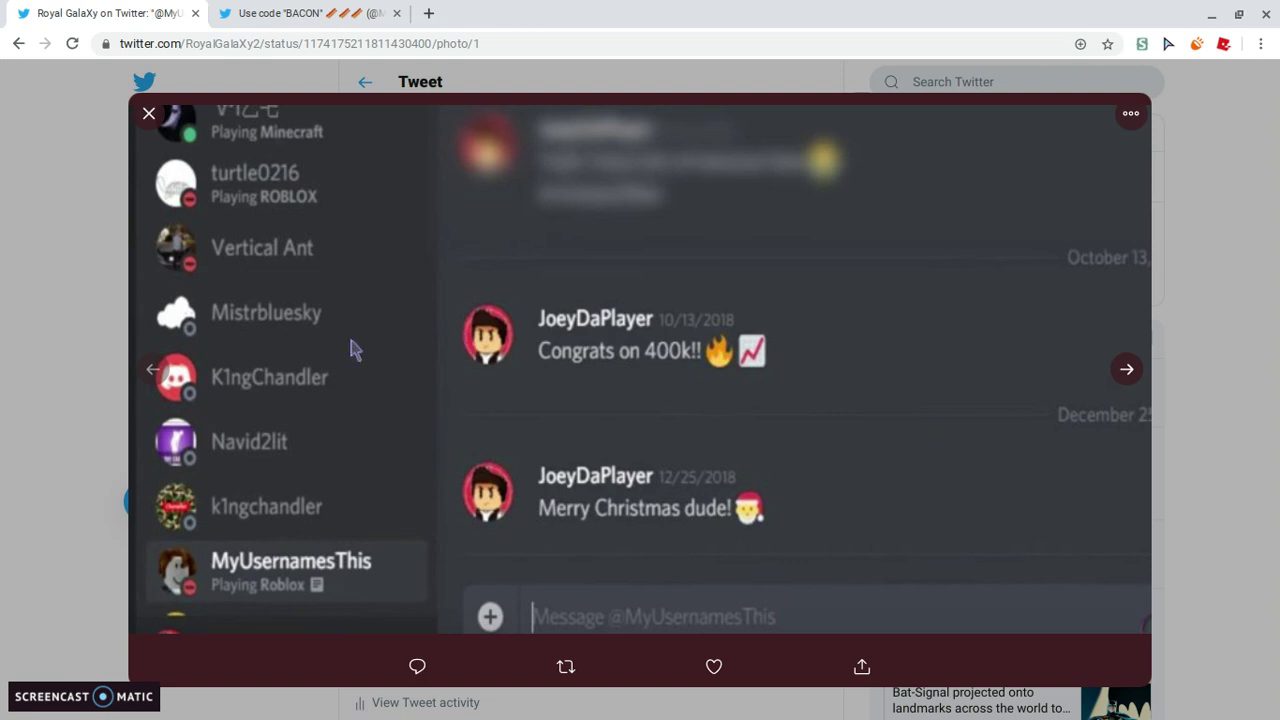
{"action": "left_click", "coordinate": [148, 114]}
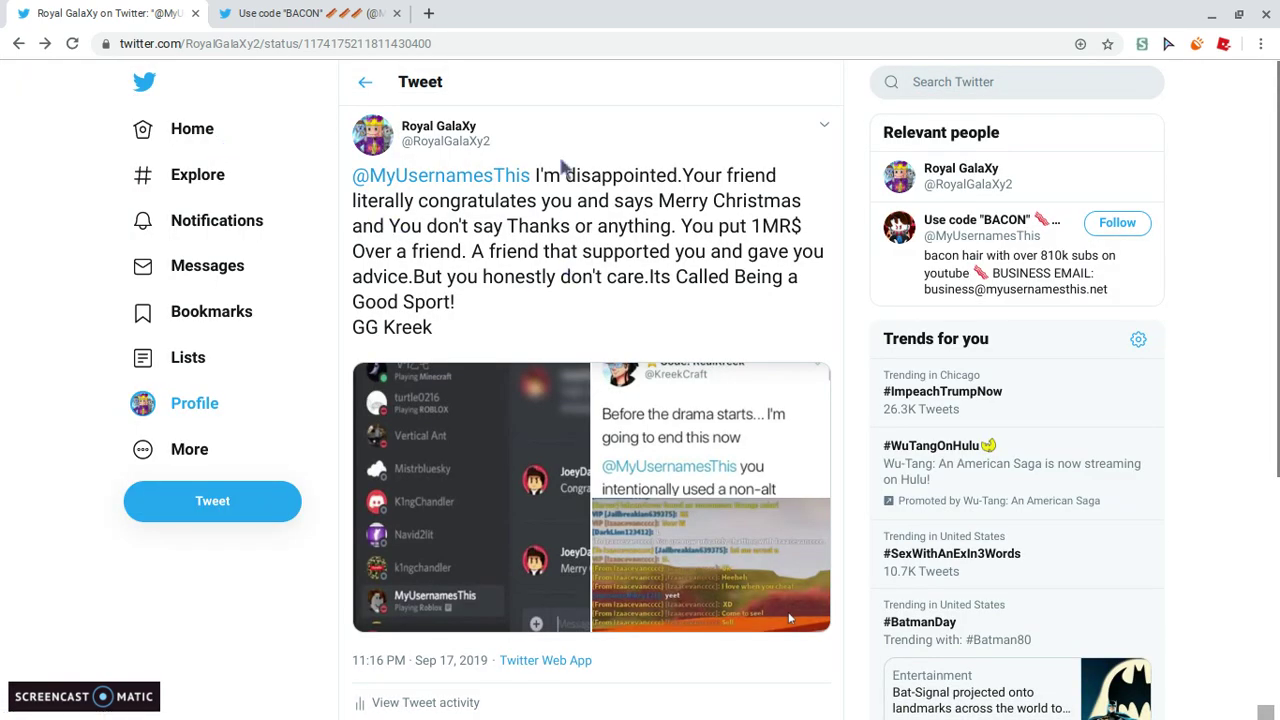
{"action": "scroll", "coordinate": [590, 200], "scroll_direction": "down", "scroll_amount": 1}
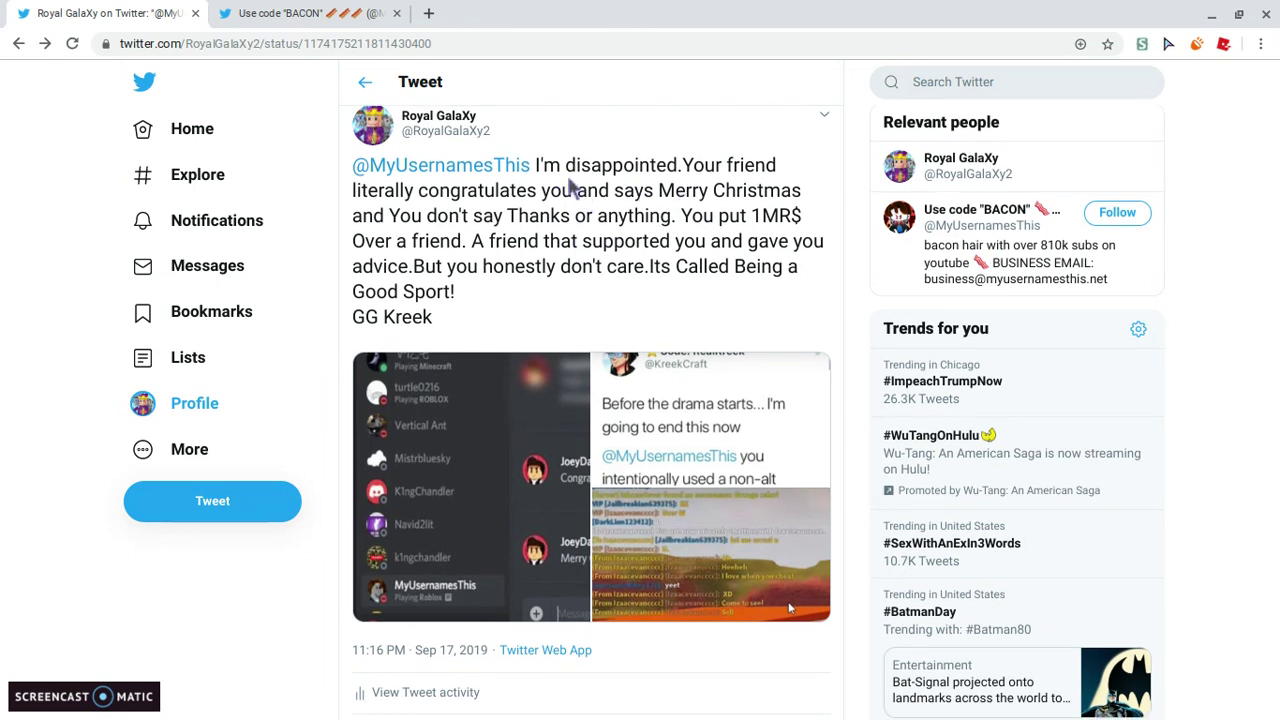
{"action": "scroll", "coordinate": [788, 606], "scroll_direction": "up", "scroll_amount": 1}
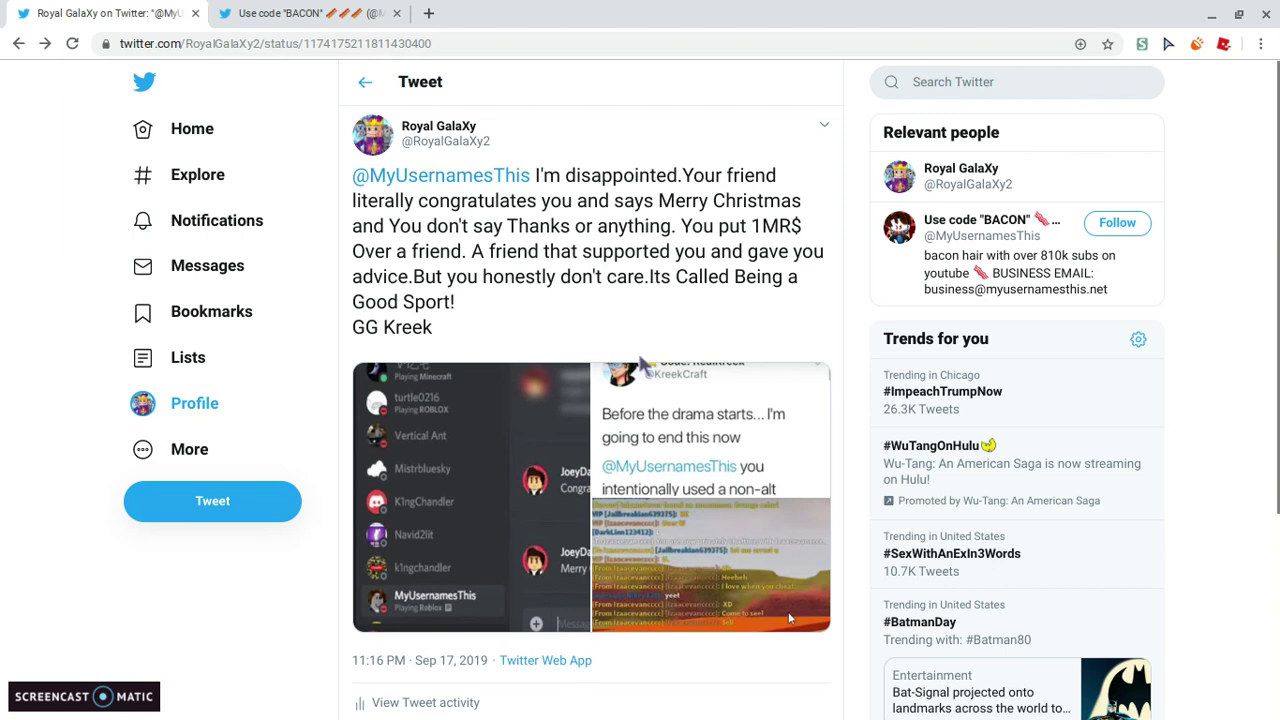
Highlight the callout tweet's main paragraph, then clear the selection.
{"action": "triple_click", "coordinate": [716, 232]}
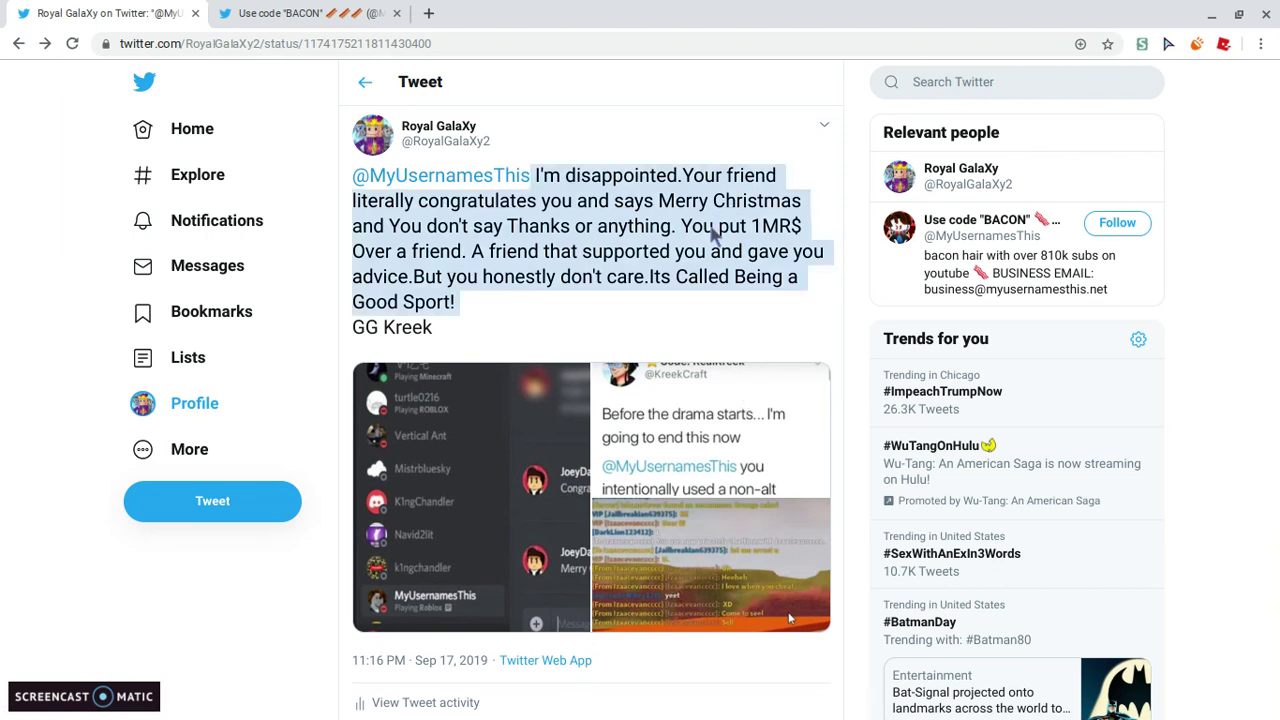
{"action": "left_click", "coordinate": [716, 232]}
{"action": "scroll", "coordinate": [716, 232], "scroll_direction": "down", "scroll_amount": 3}
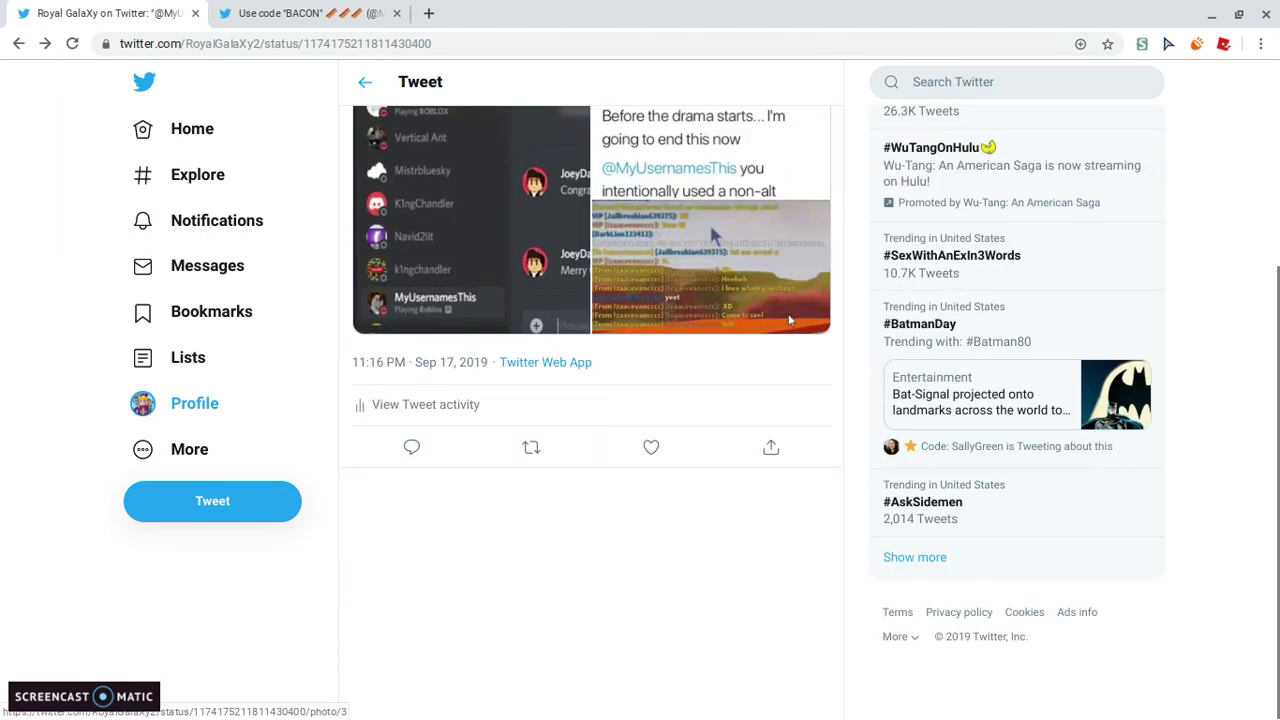
{"action": "scroll", "coordinate": [488, 502], "scroll_direction": "up", "scroll_amount": 2}
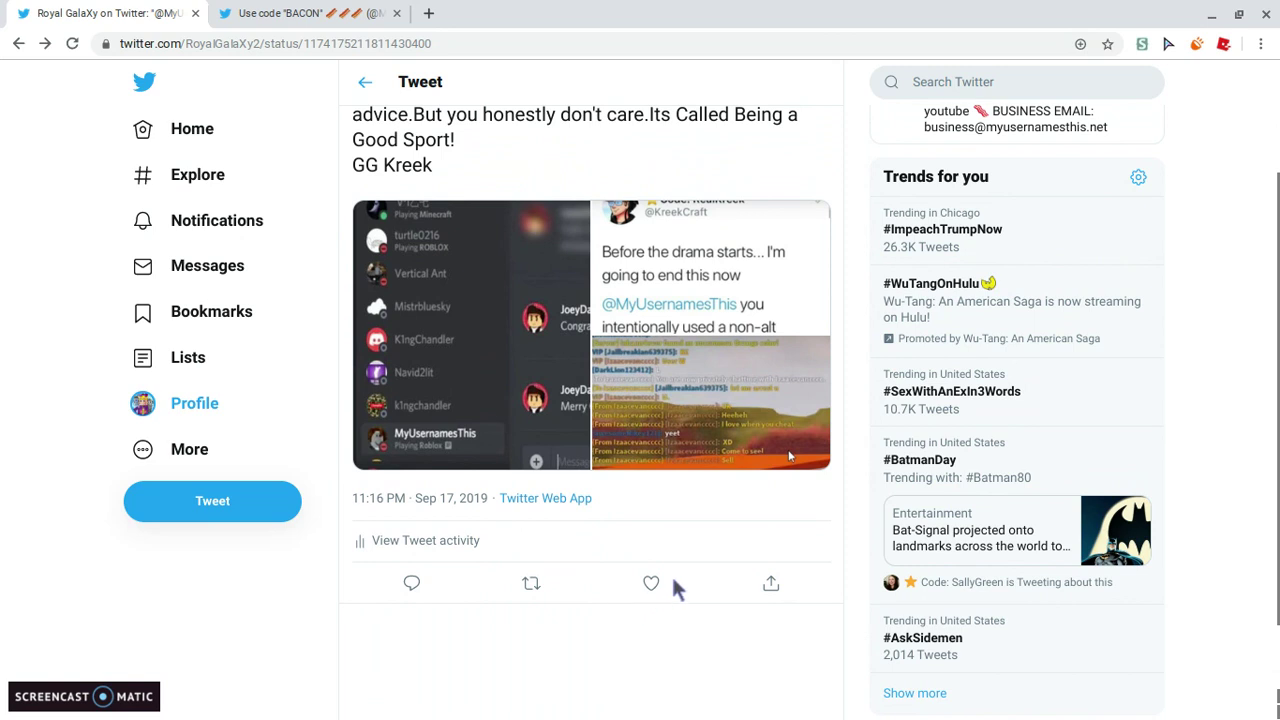
{"action": "scroll", "coordinate": [666, 571], "scroll_direction": "up", "scroll_amount": 4}
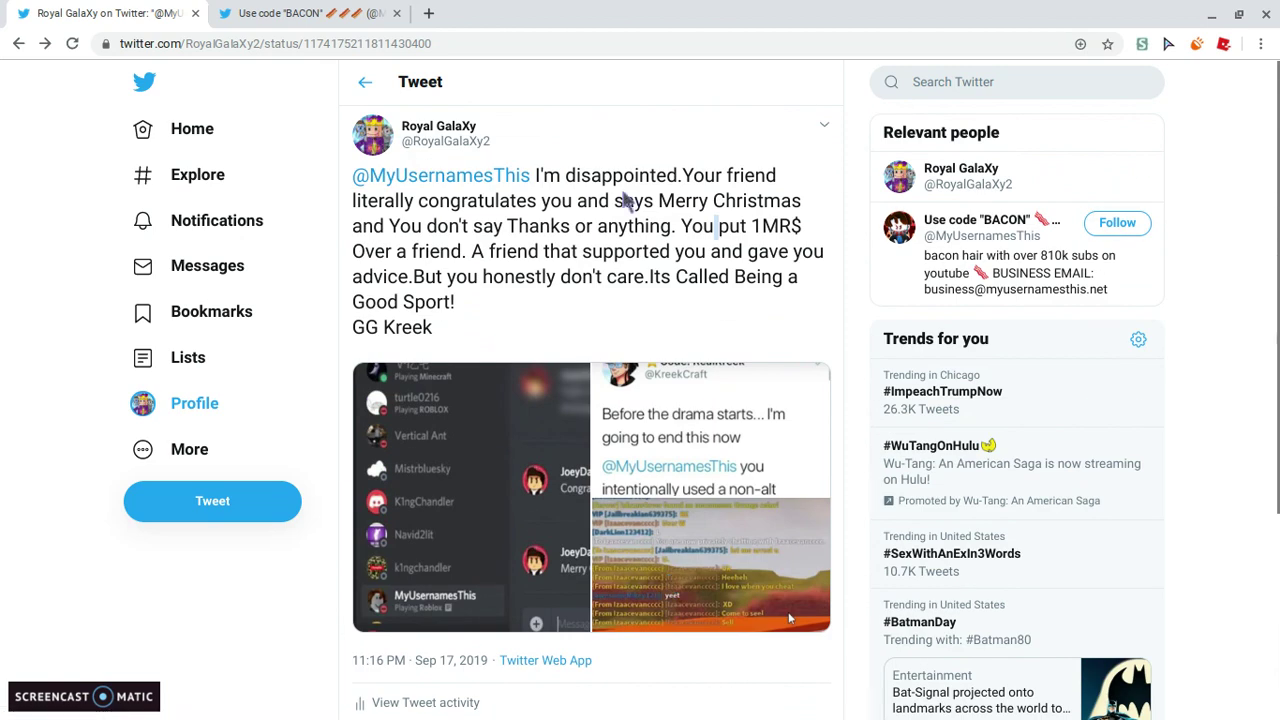
Look over the BACON star-code profile tab, then return to Royal GalaXy's callout tweet.
{"action": "left_click", "coordinate": [300, 13]}
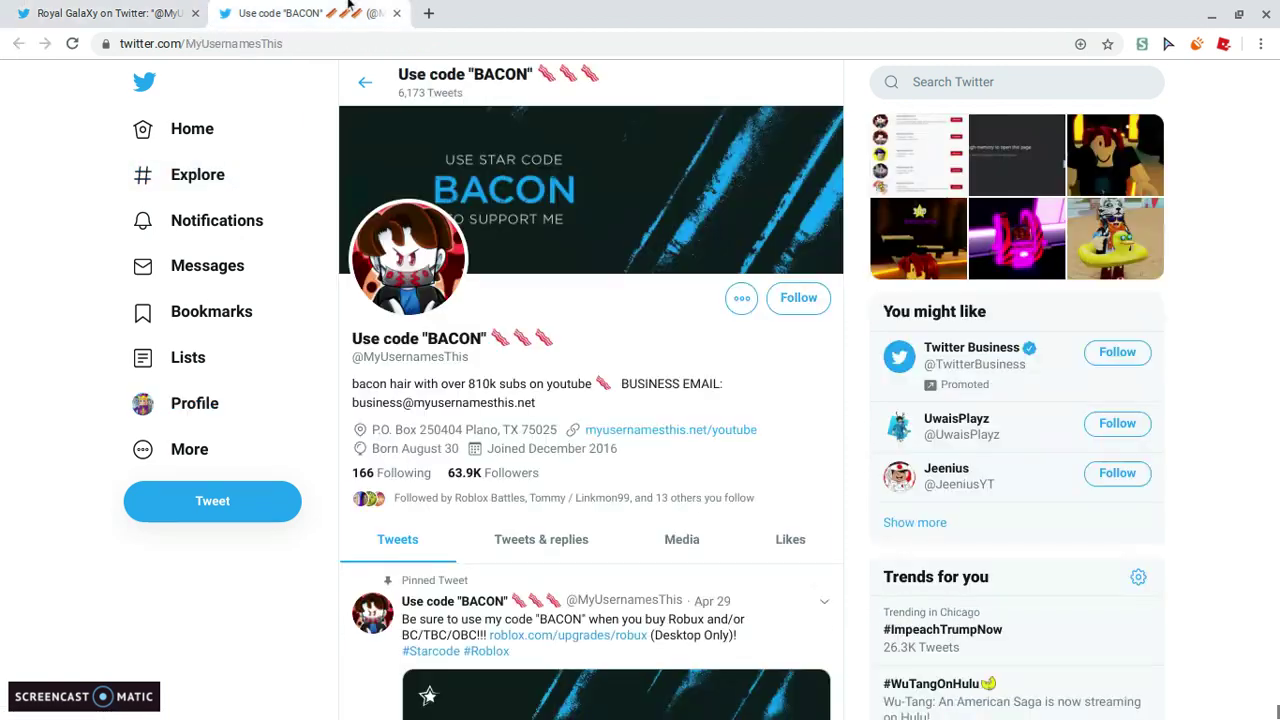
{"action": "scroll", "coordinate": [537, 335], "scroll_direction": "down", "scroll_amount": 1}
{"action": "scroll", "coordinate": [537, 335], "scroll_direction": "down", "scroll_amount": 2}
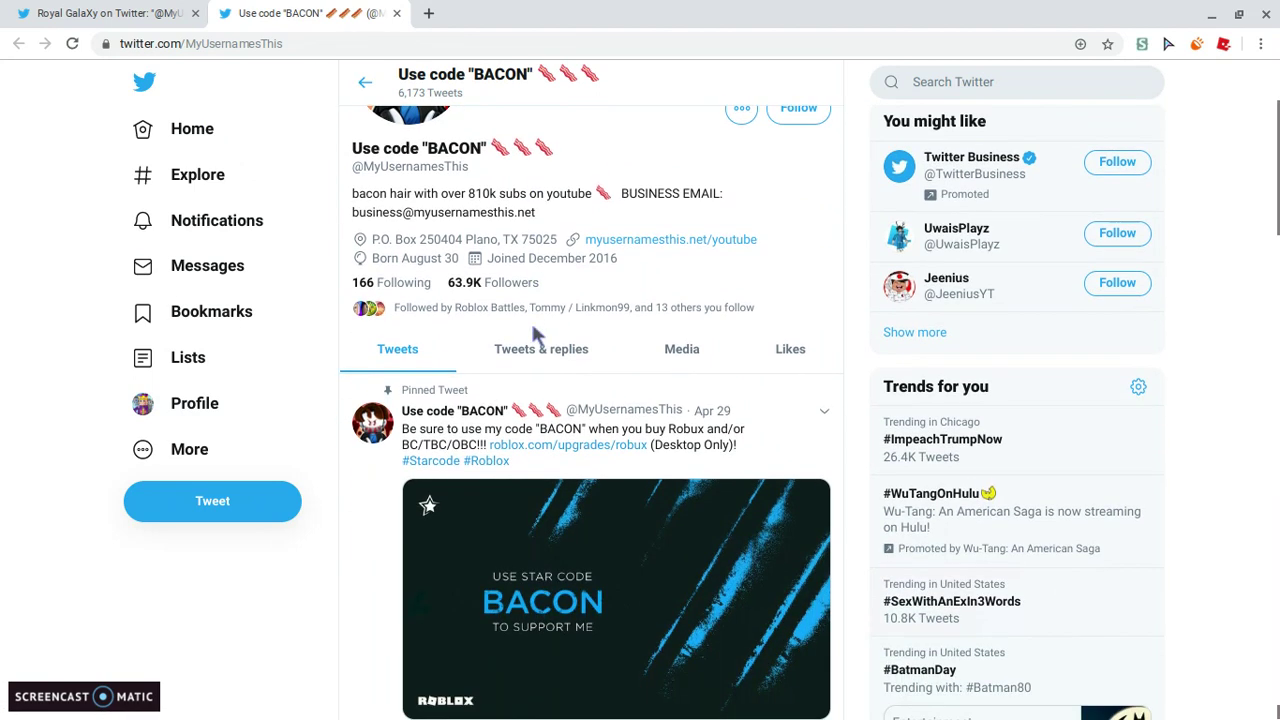
{"action": "scroll", "coordinate": [537, 335], "scroll_direction": "down", "scroll_amount": 3}
{"action": "scroll", "coordinate": [537, 335], "scroll_direction": "down", "scroll_amount": 3}
{"action": "scroll", "coordinate": [537, 335], "scroll_direction": "down", "scroll_amount": 3}
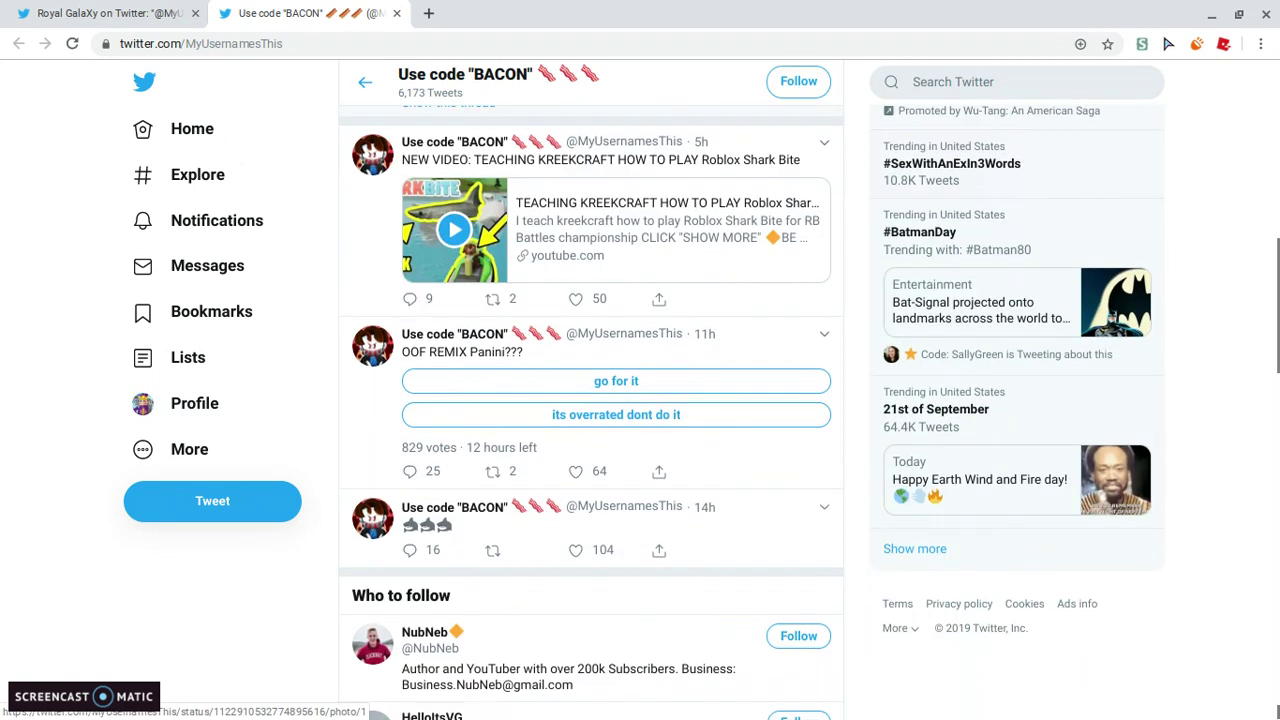
{"action": "scroll", "coordinate": [537, 335], "scroll_direction": "up", "scroll_amount": 3}
{"action": "scroll", "coordinate": [537, 335], "scroll_direction": "up", "scroll_amount": 8}
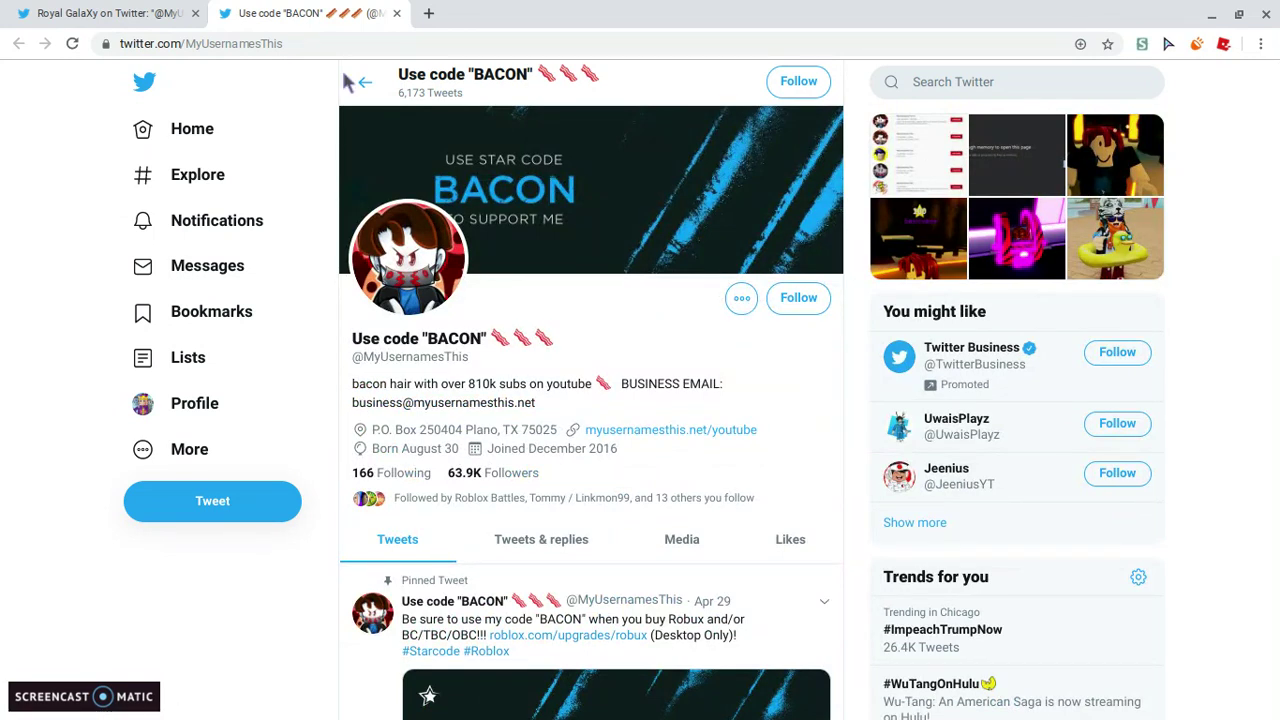
{"action": "left_click", "coordinate": [105, 13]}
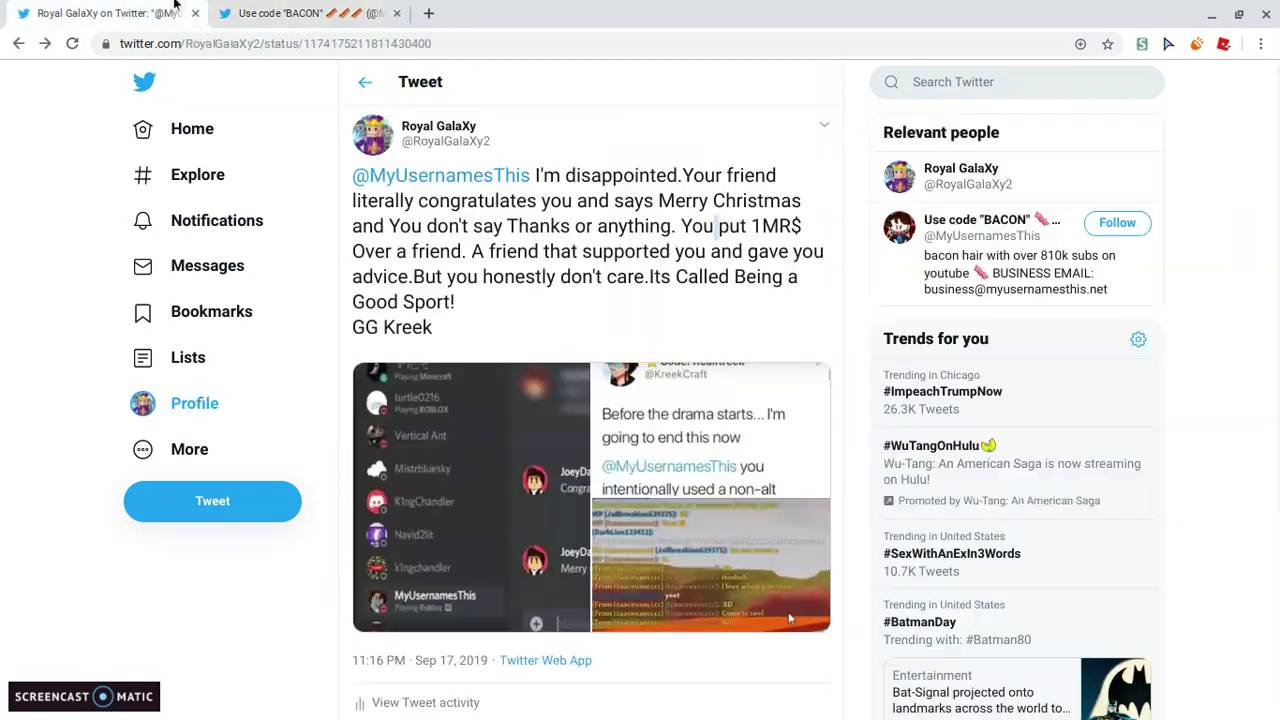
Close the BACON profile tab and go back to Royal GalaXy's Media posts.
{"action": "left_click", "coordinate": [396, 13]}
{"action": "left_click", "coordinate": [365, 82]}
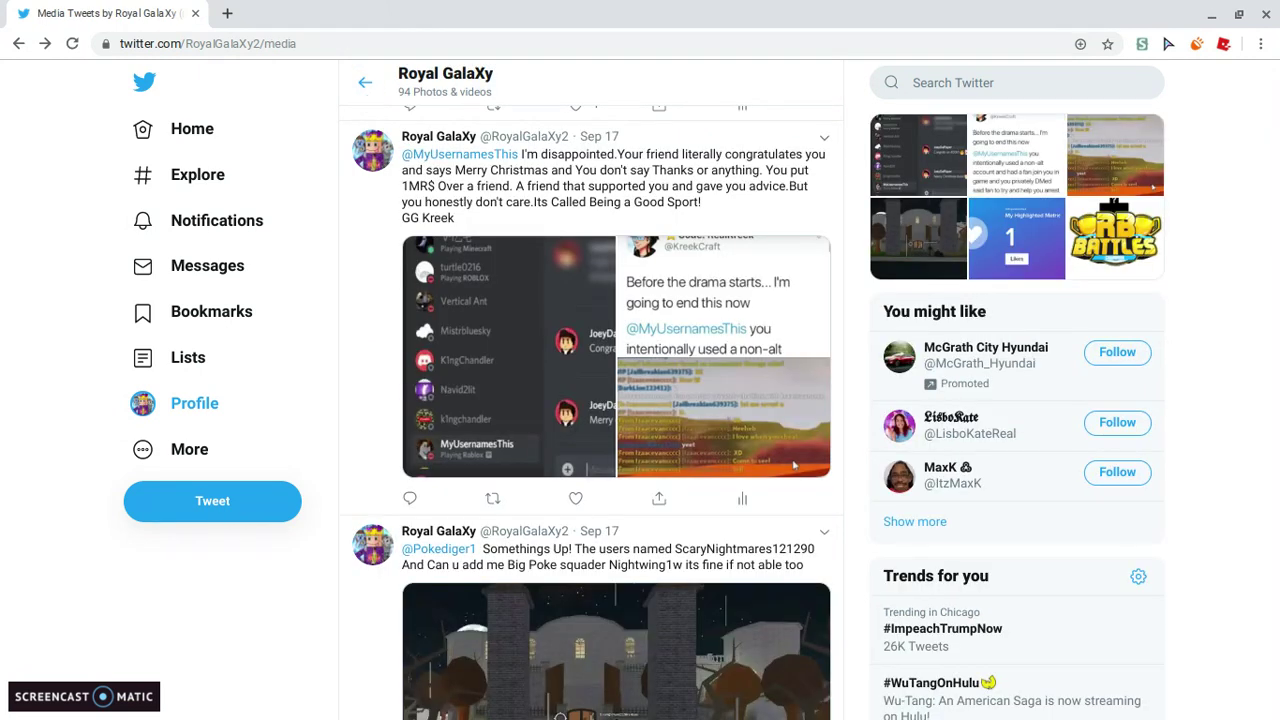
{"action": "scroll", "coordinate": [525, 276], "scroll_direction": "down", "scroll_amount": 5}
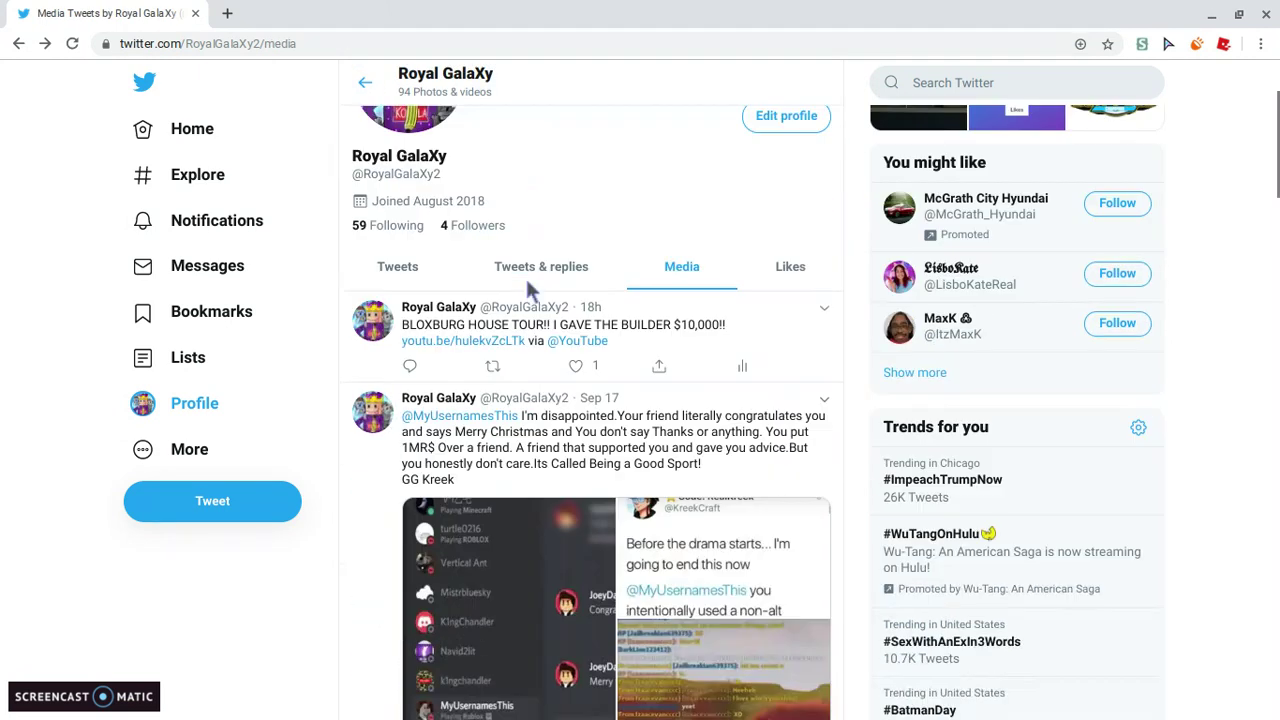
{"action": "scroll", "coordinate": [525, 276], "scroll_direction": "down", "scroll_amount": 3}
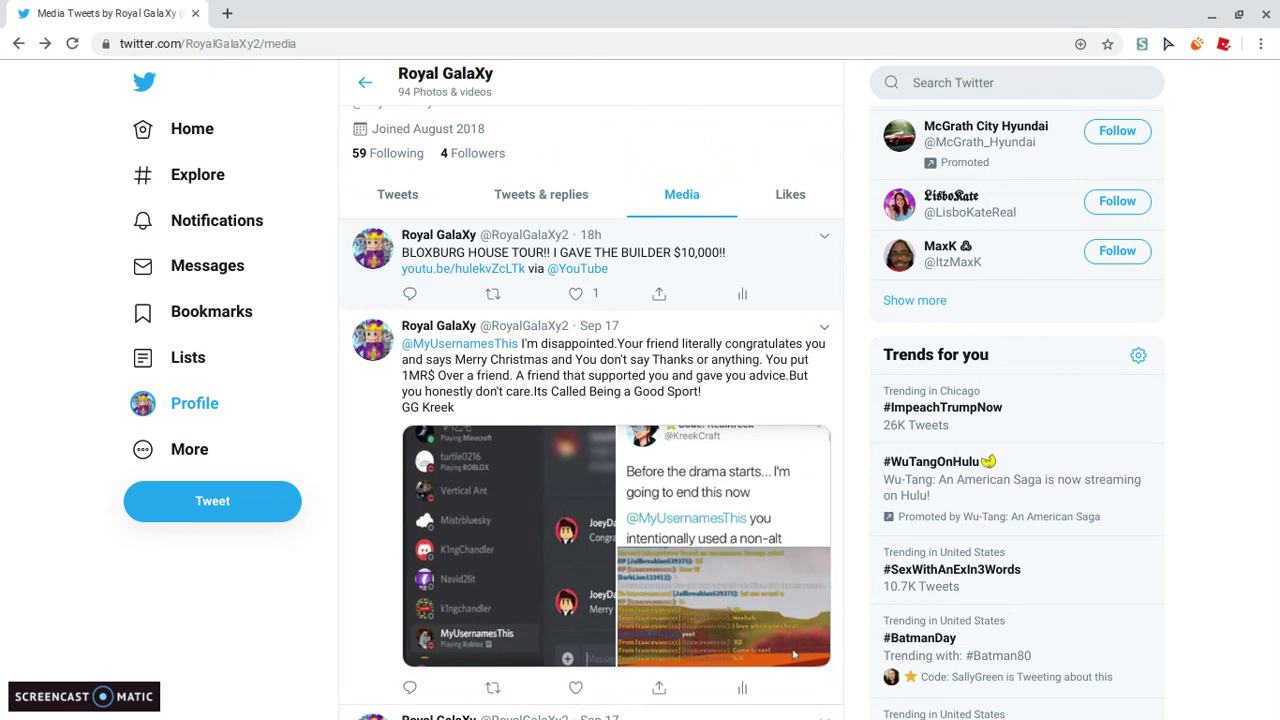
{"action": "scroll", "coordinate": [579, 298], "scroll_direction": "up", "scroll_amount": 1}
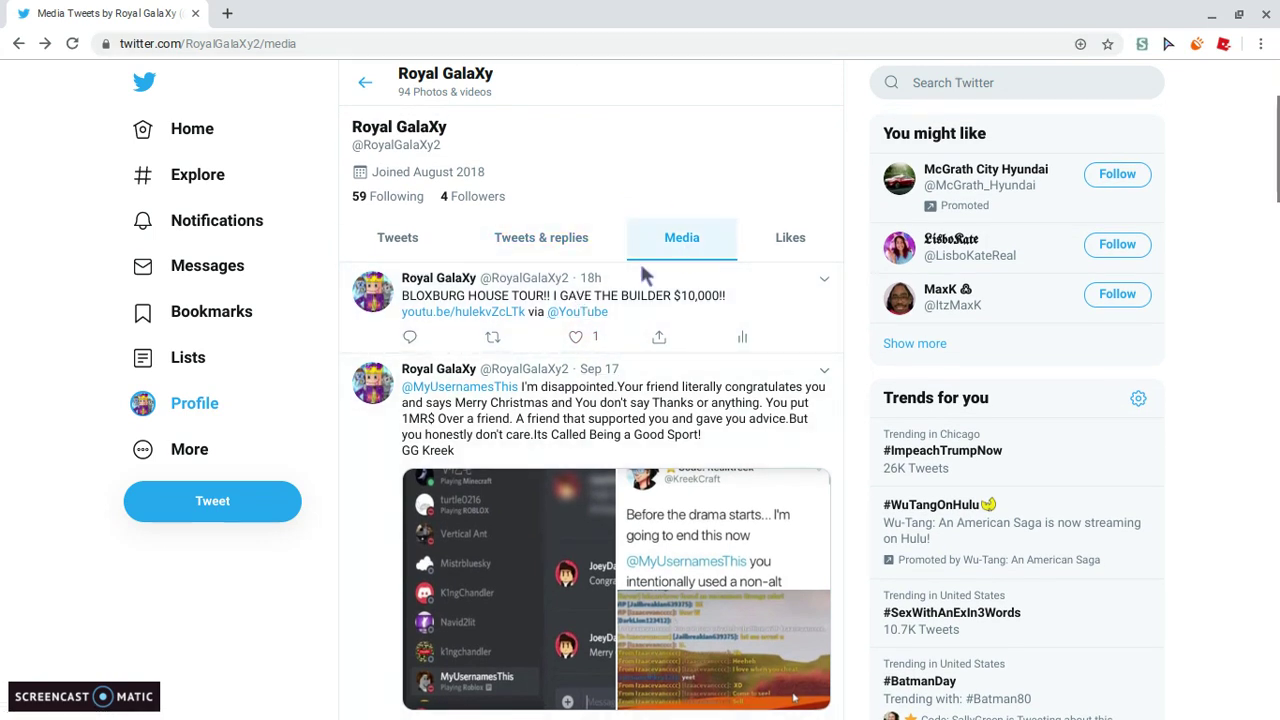
{"action": "scroll", "coordinate": [602, 262], "scroll_direction": "down", "scroll_amount": 1}
{"action": "scroll", "coordinate": [602, 262], "scroll_direction": "down", "scroll_amount": 1}
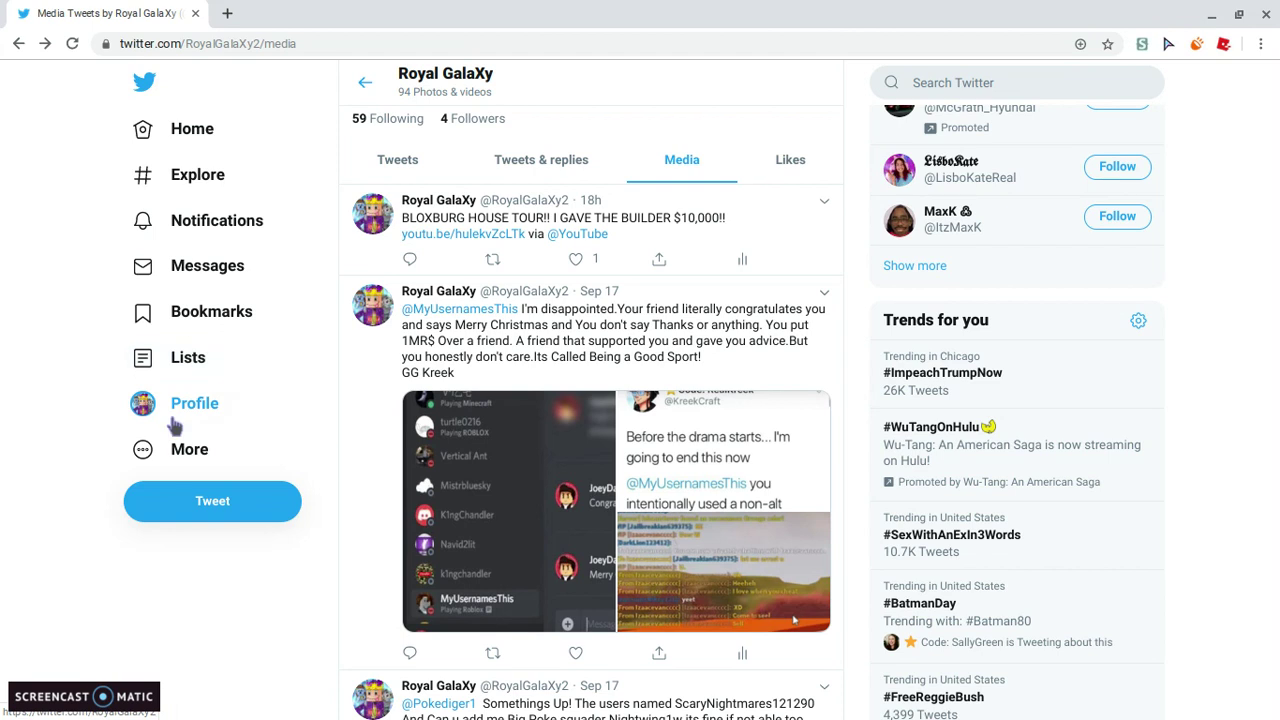
{"action": "scroll", "coordinate": [752, 480], "scroll_direction": "up", "scroll_amount": 5}
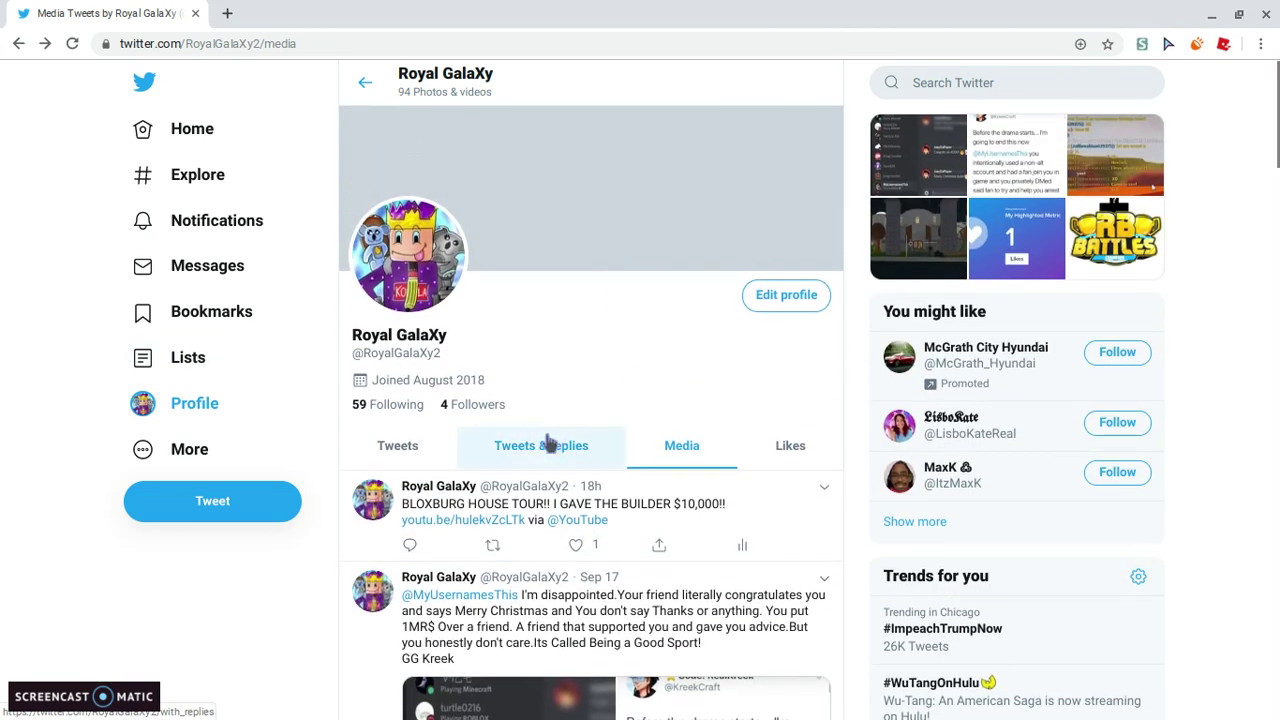
{"action": "left_click", "coordinate": [548, 397]}
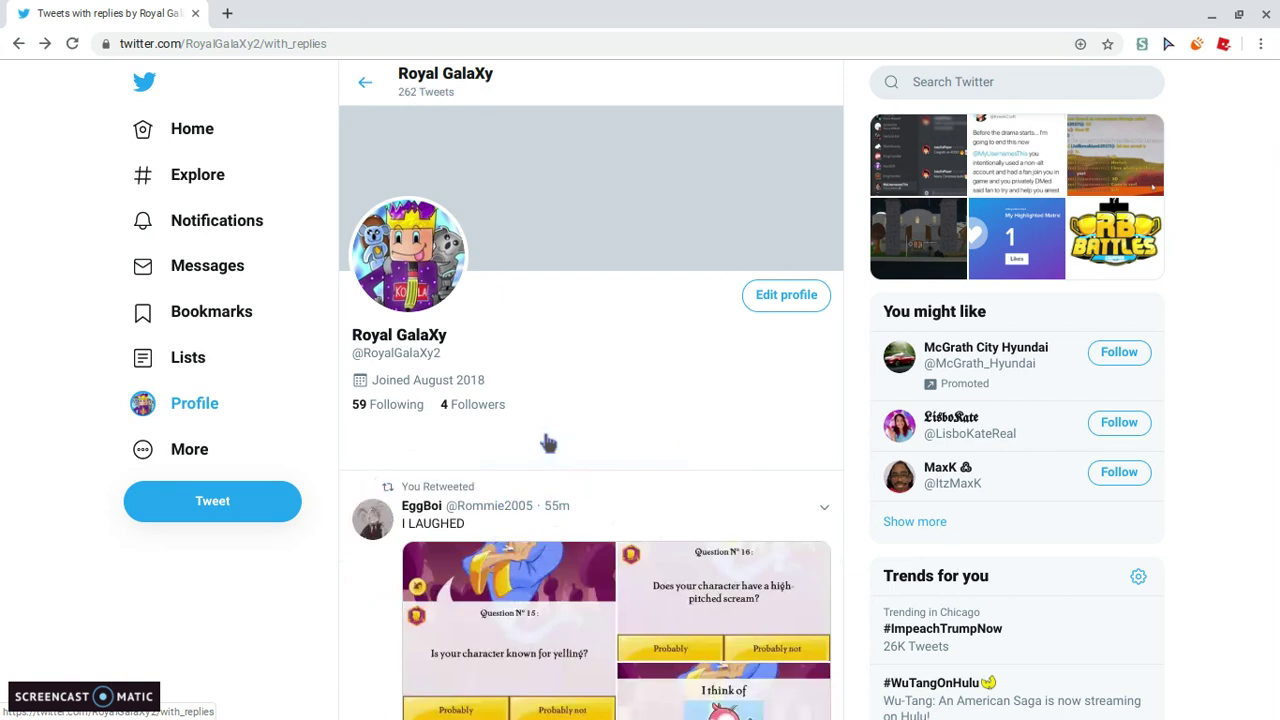
{"action": "left_click", "coordinate": [434, 446]}
{"action": "left_click", "coordinate": [622, 468]}
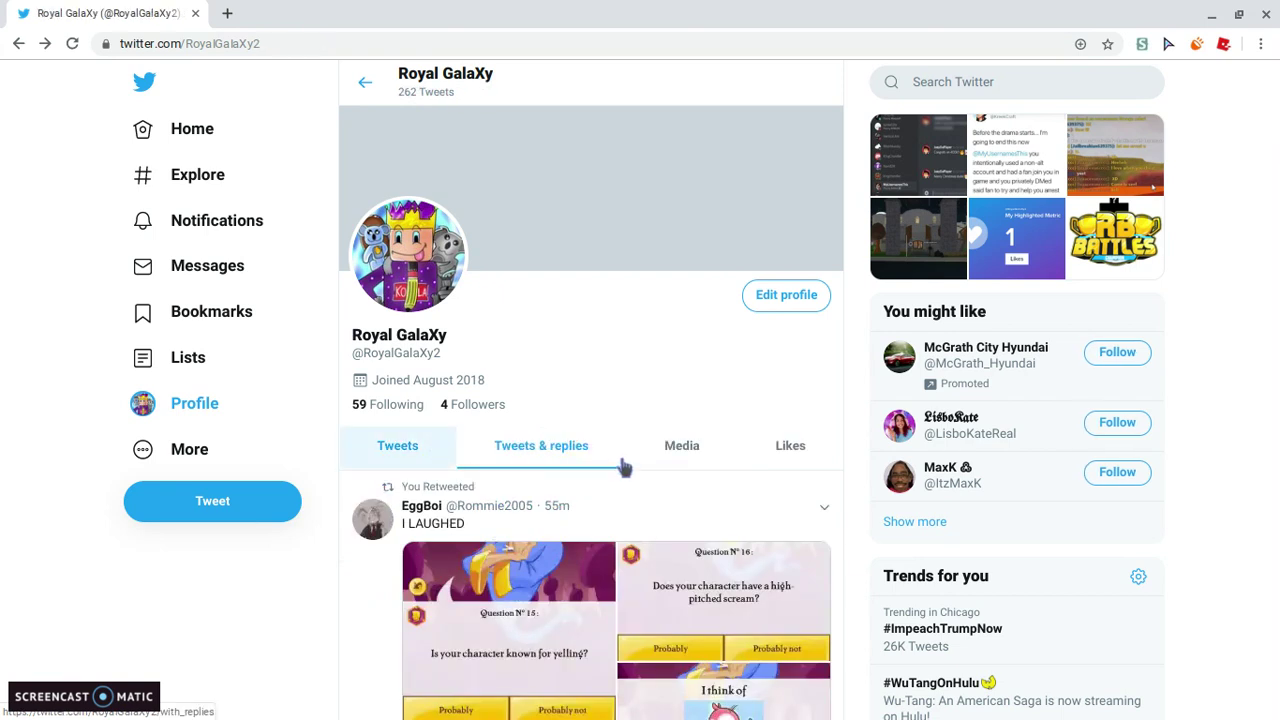
{"action": "left_click", "coordinate": [635, 466]}
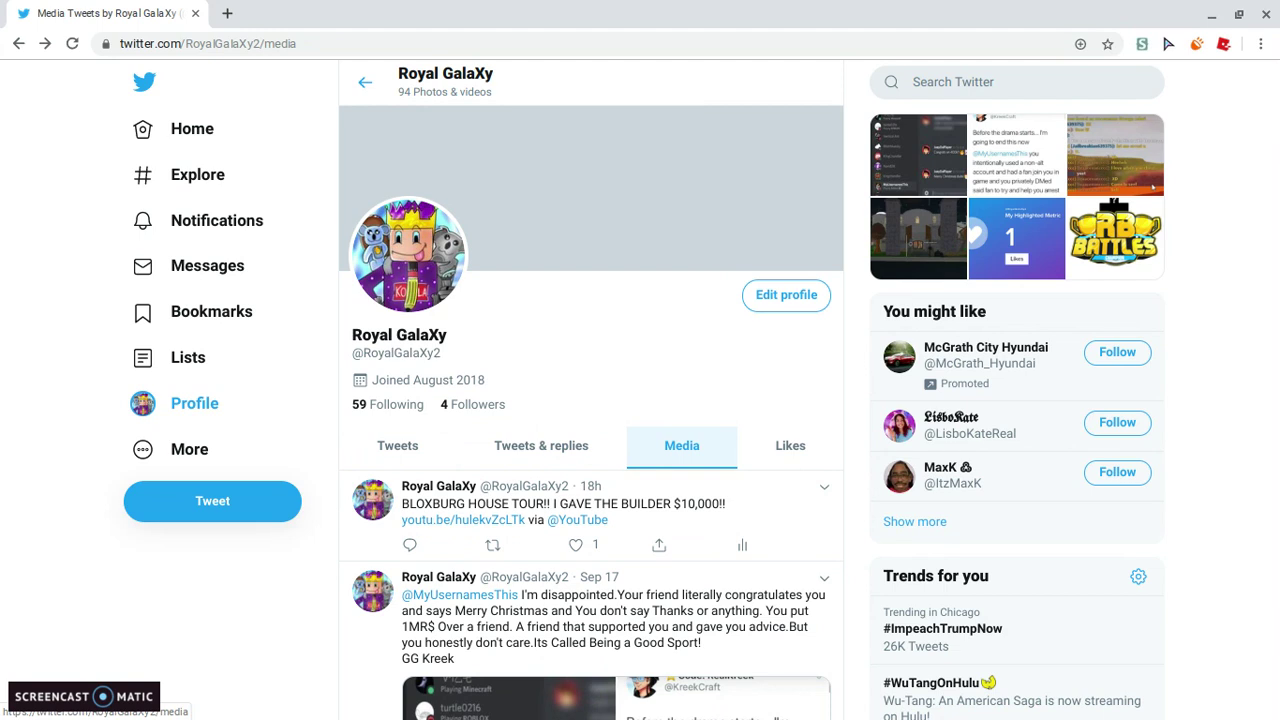
{"action": "scroll", "coordinate": [224, 311], "scroll_direction": "down", "scroll_amount": 5}
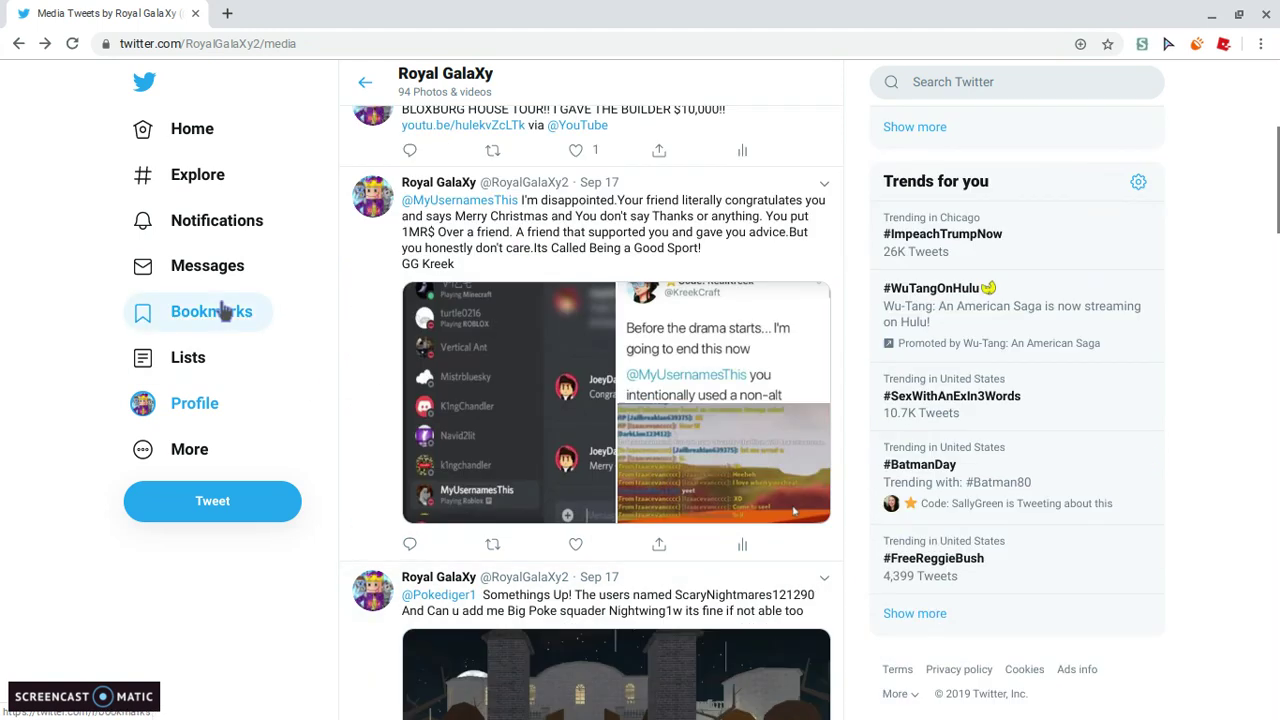
{"action": "scroll", "coordinate": [224, 311], "scroll_direction": "up", "scroll_amount": 2}
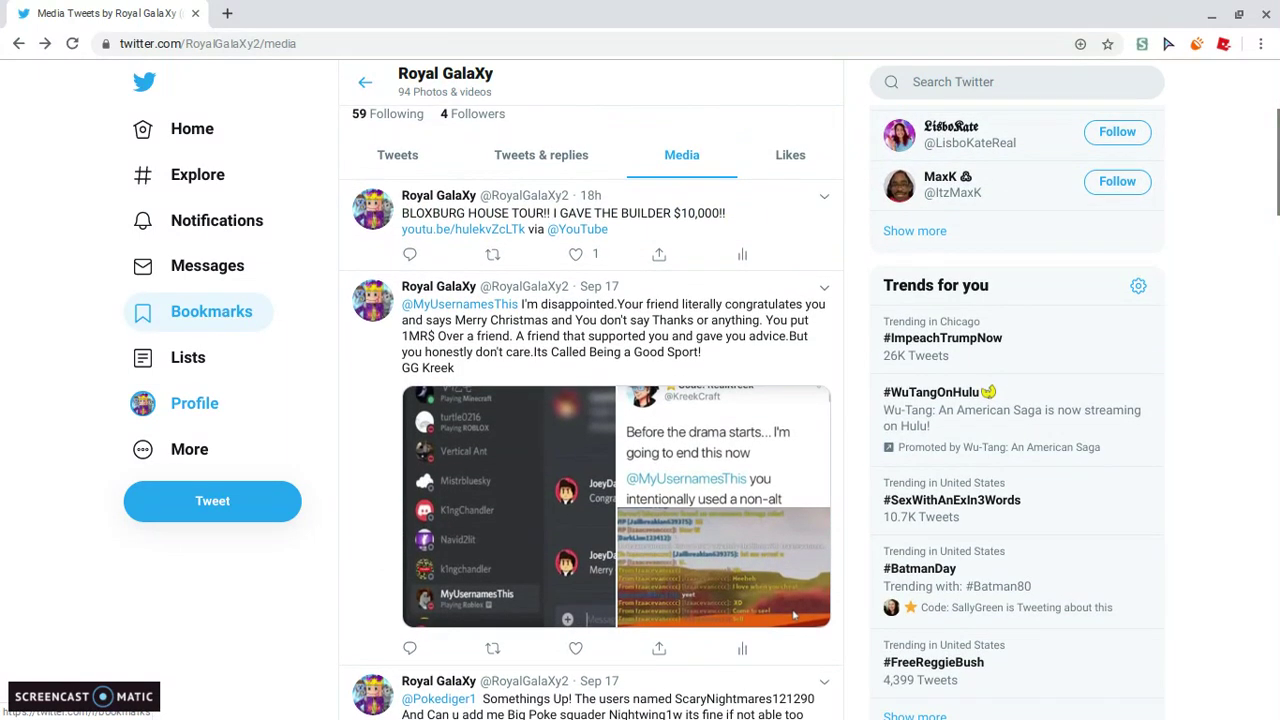